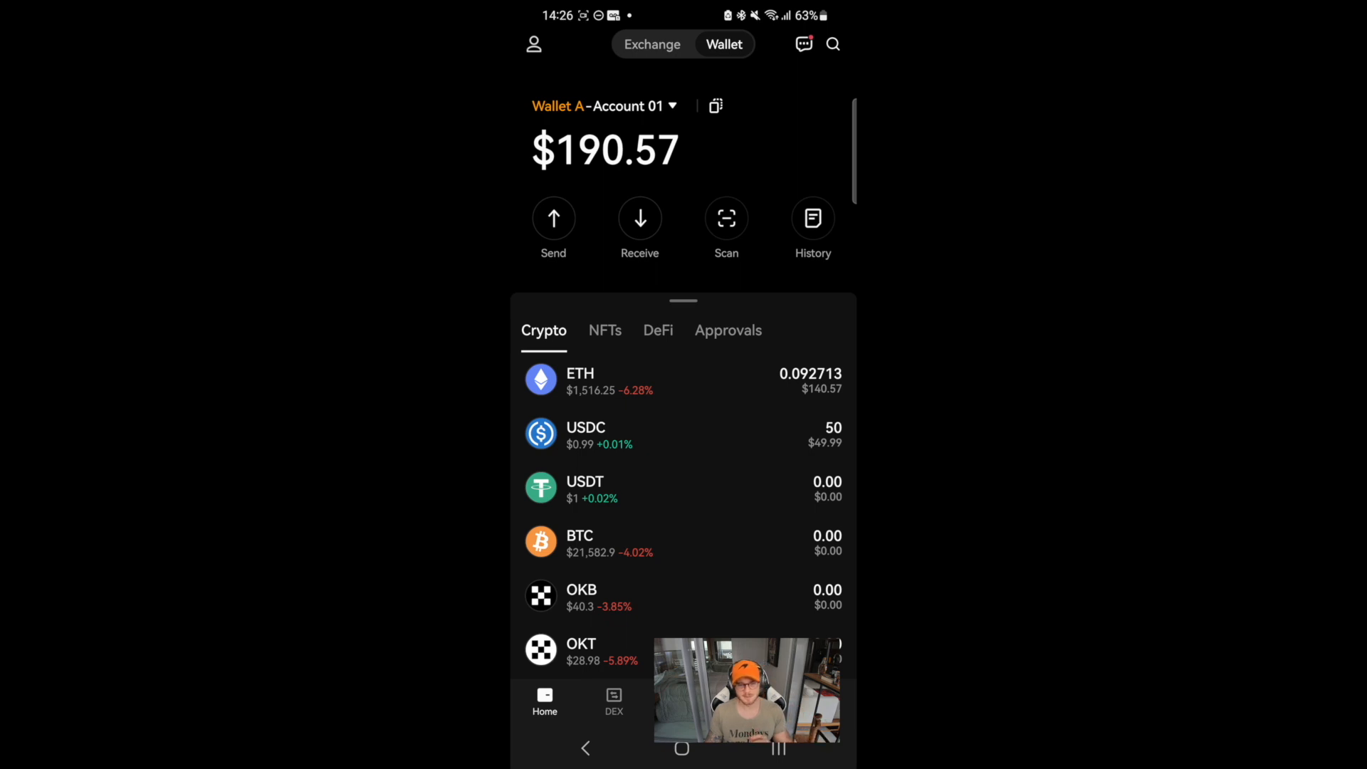
Submit a 50 USDC withdrawal to the Web3 wallet over the ERC20 network
left_click(651, 44)
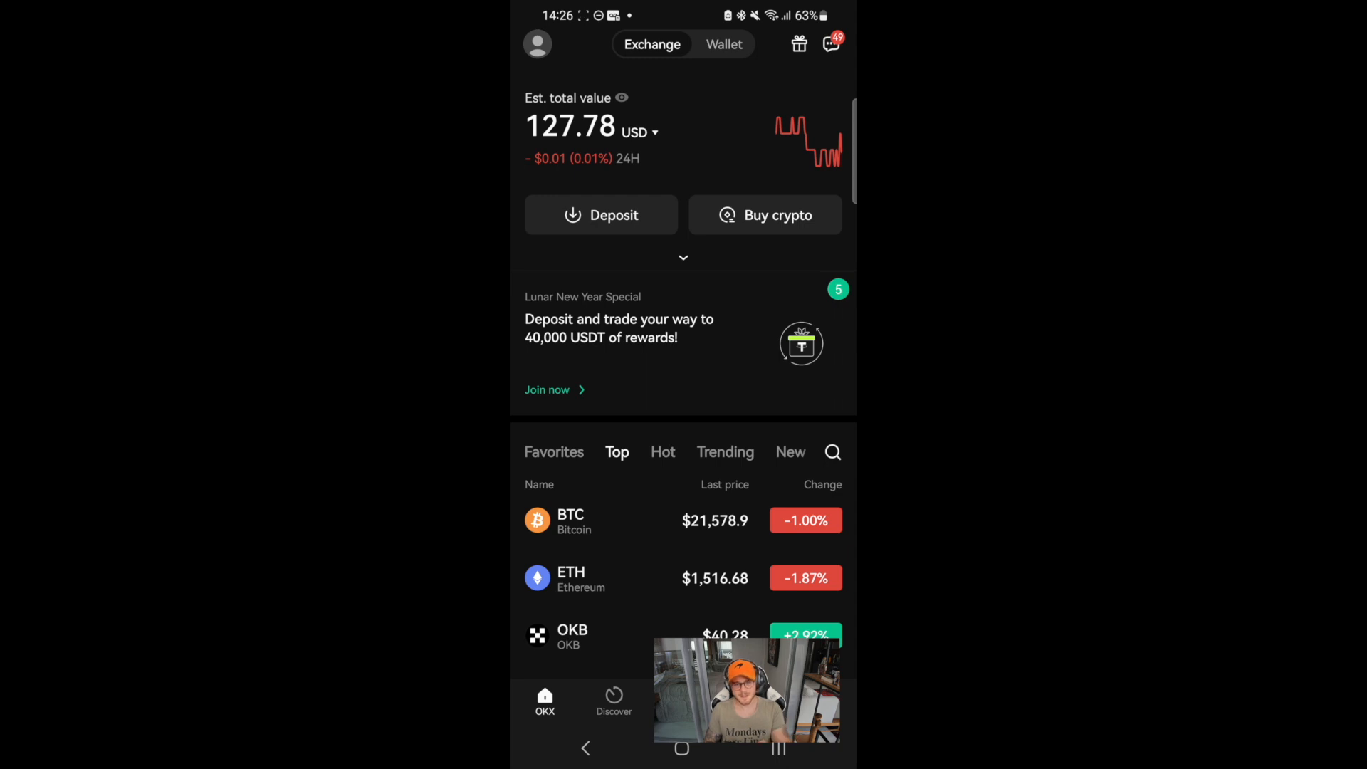
left_click_drag(566, 598, 567, 535)
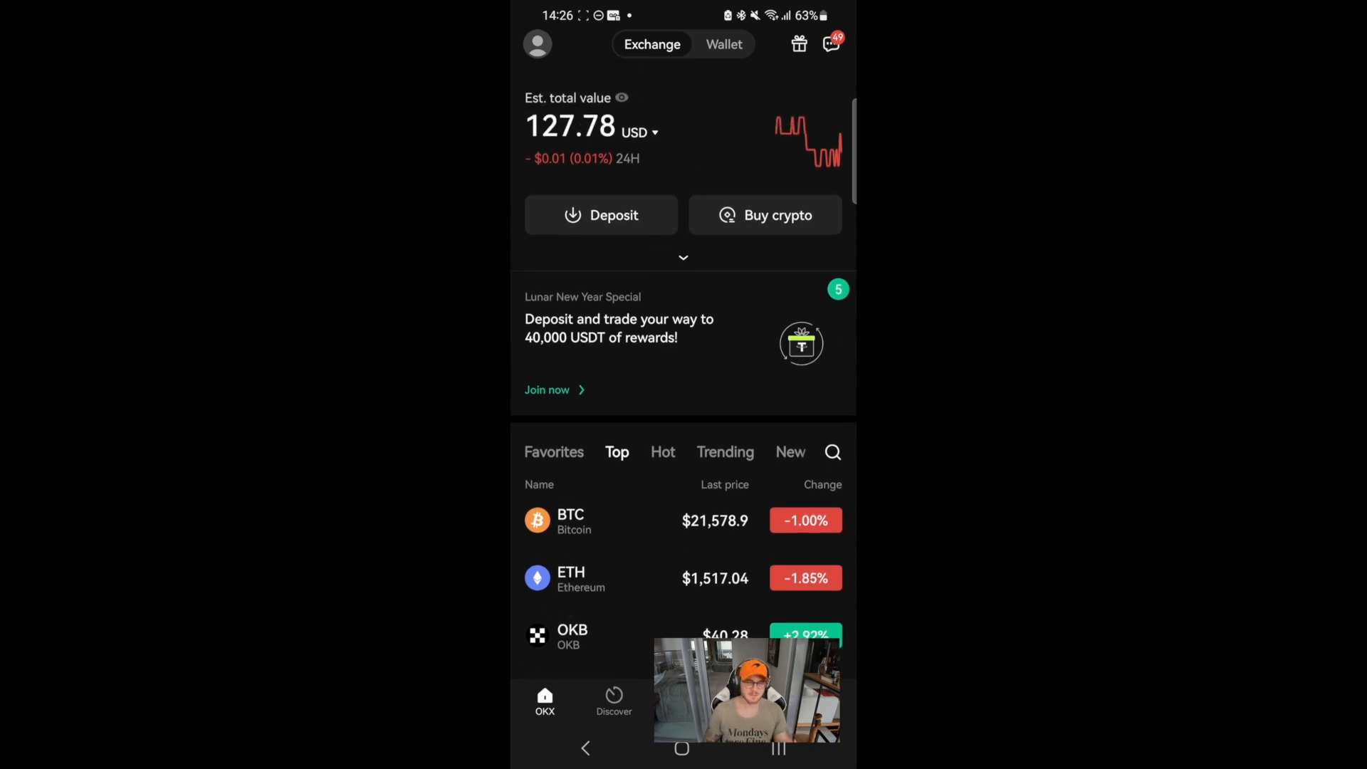
left_click(725, 43)
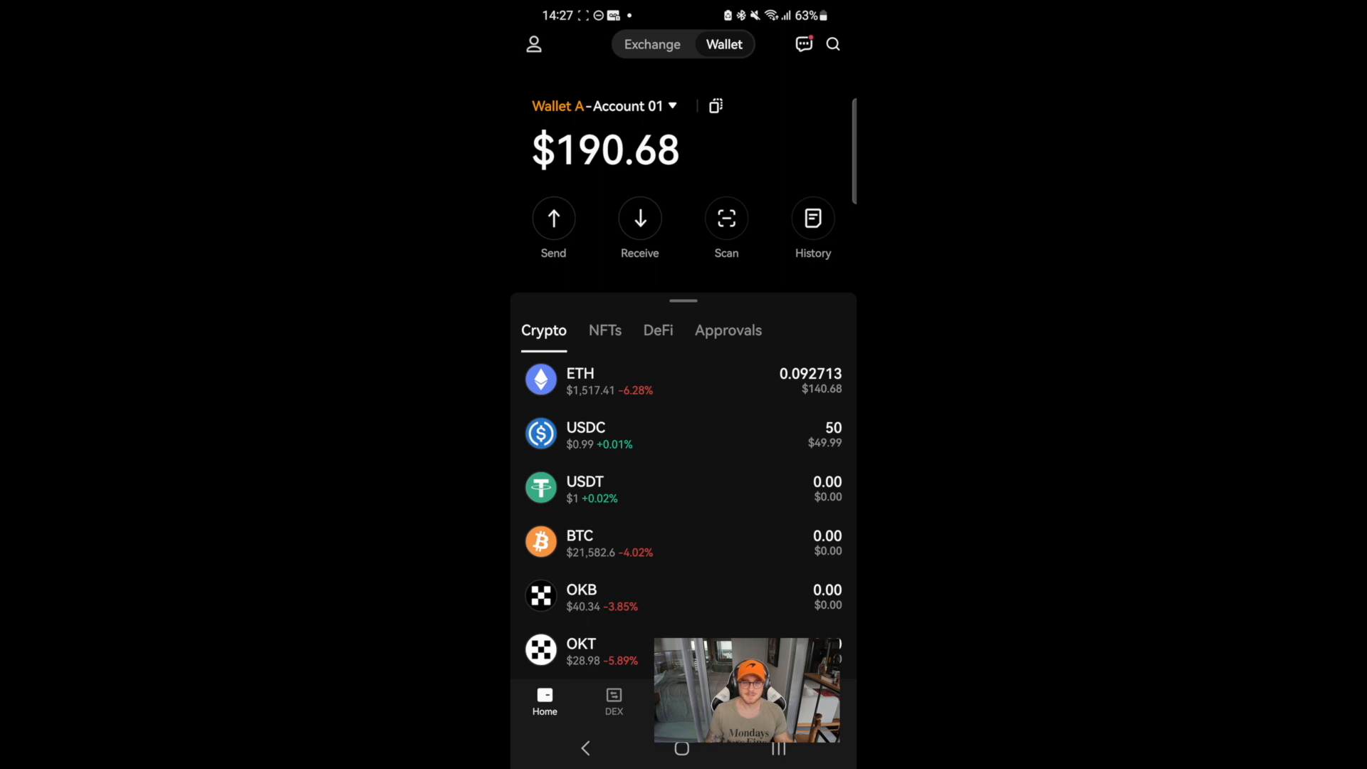
left_click(640, 220)
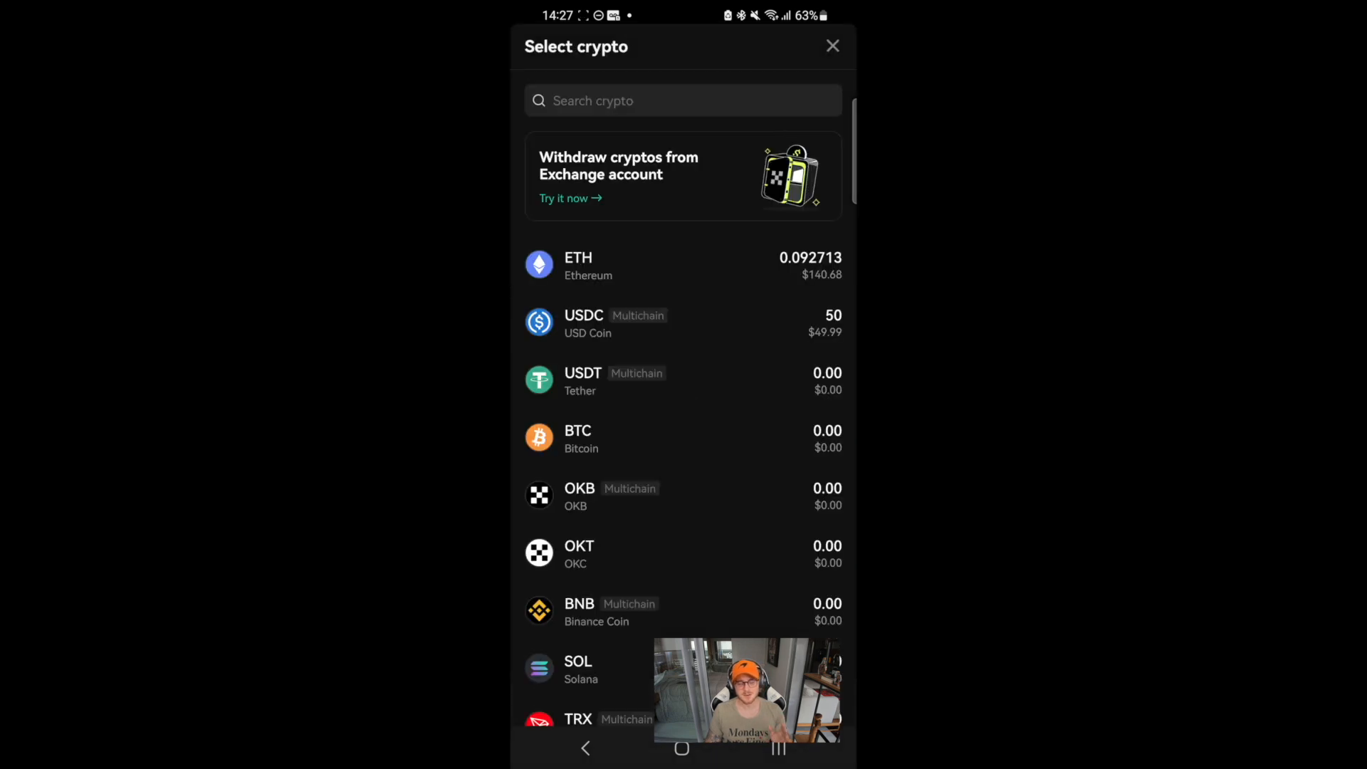
left_click(570, 198)
left_click(645, 218)
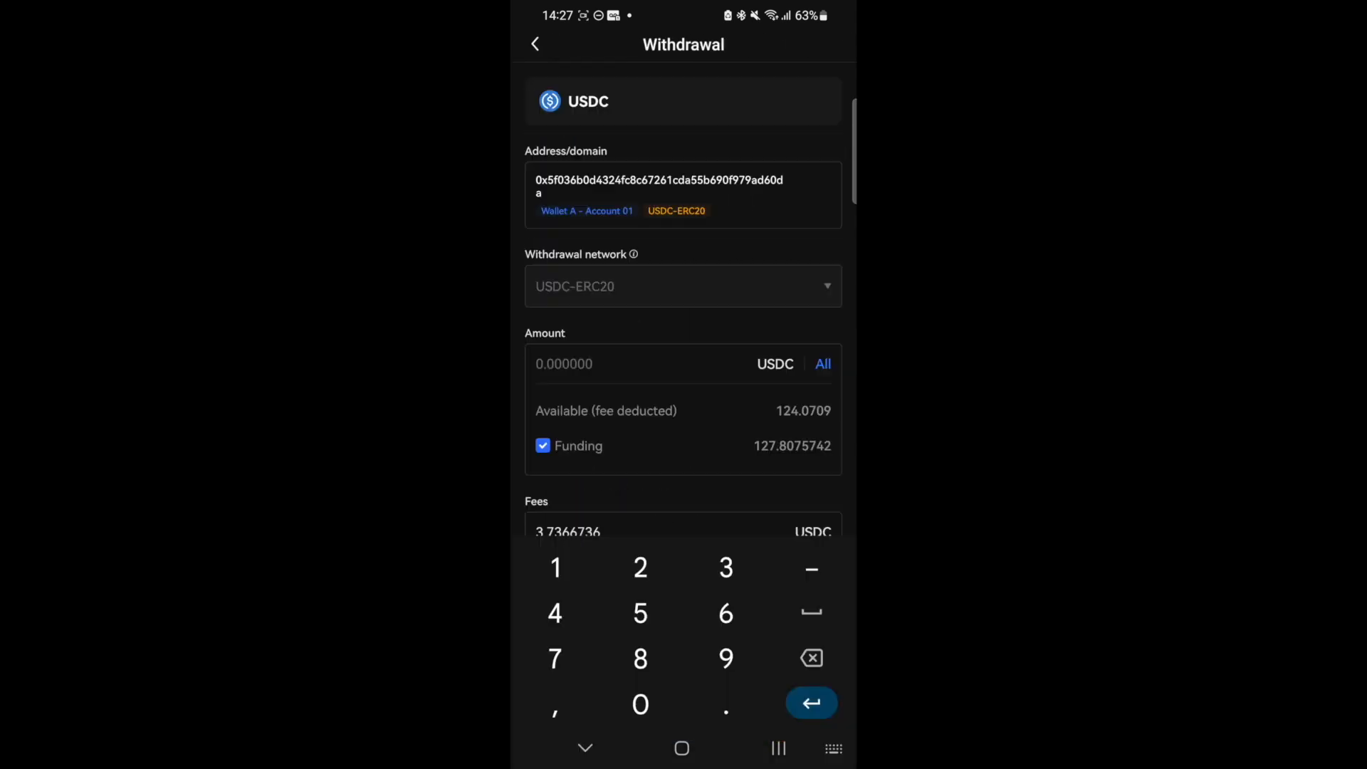
type("50")
scroll(749, 422, "down", 1)
scroll(749, 403, "down", 1)
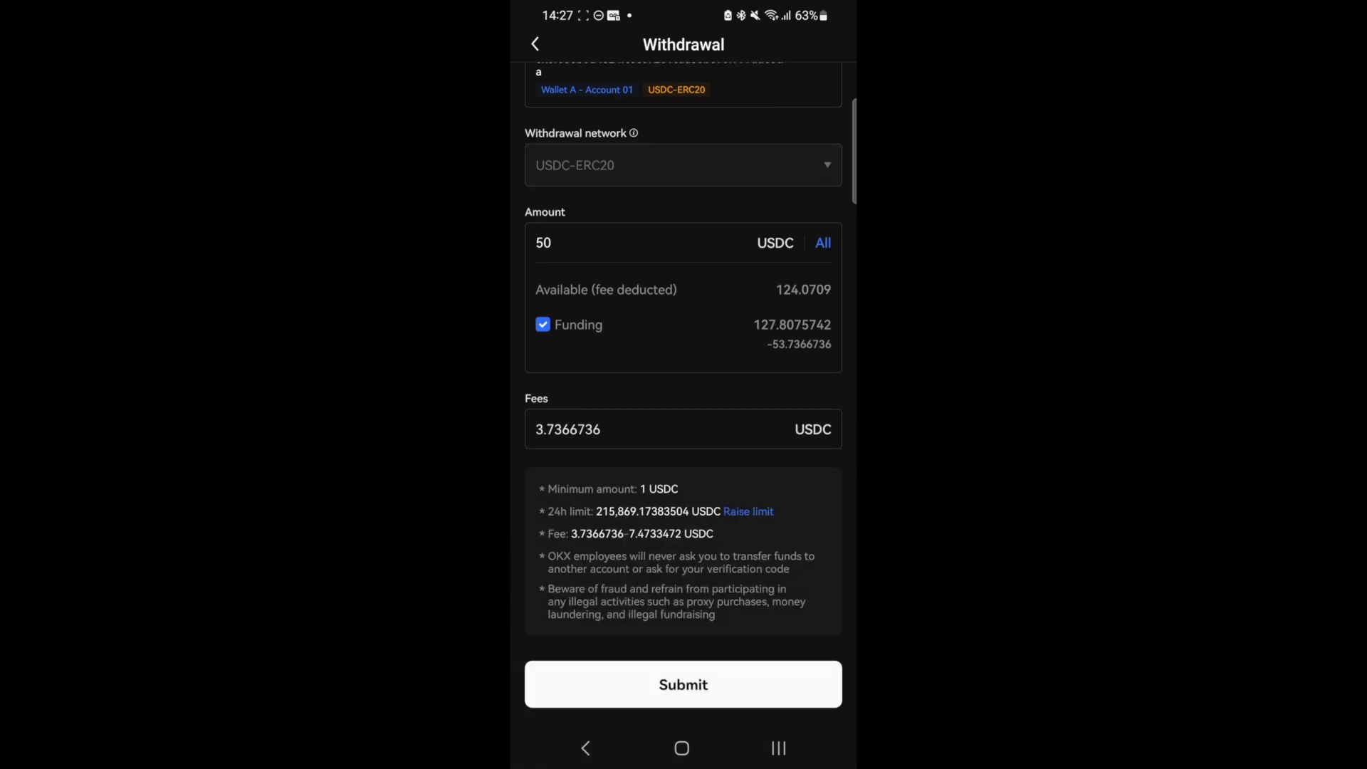
scroll(568, 556, "down", 1)
left_click(683, 685)
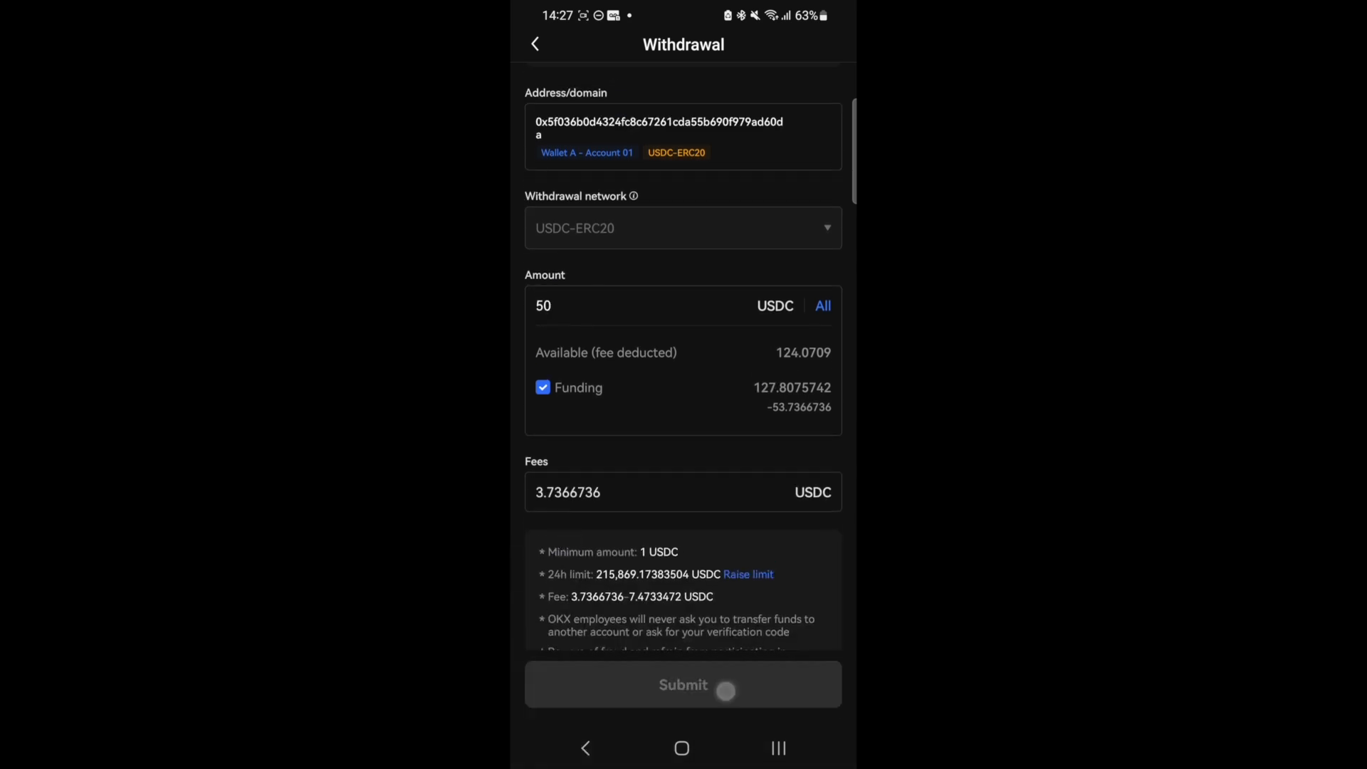
Verify the withdrawal with the email and Google Authenticator codes and confirm it
left_click(798, 297)
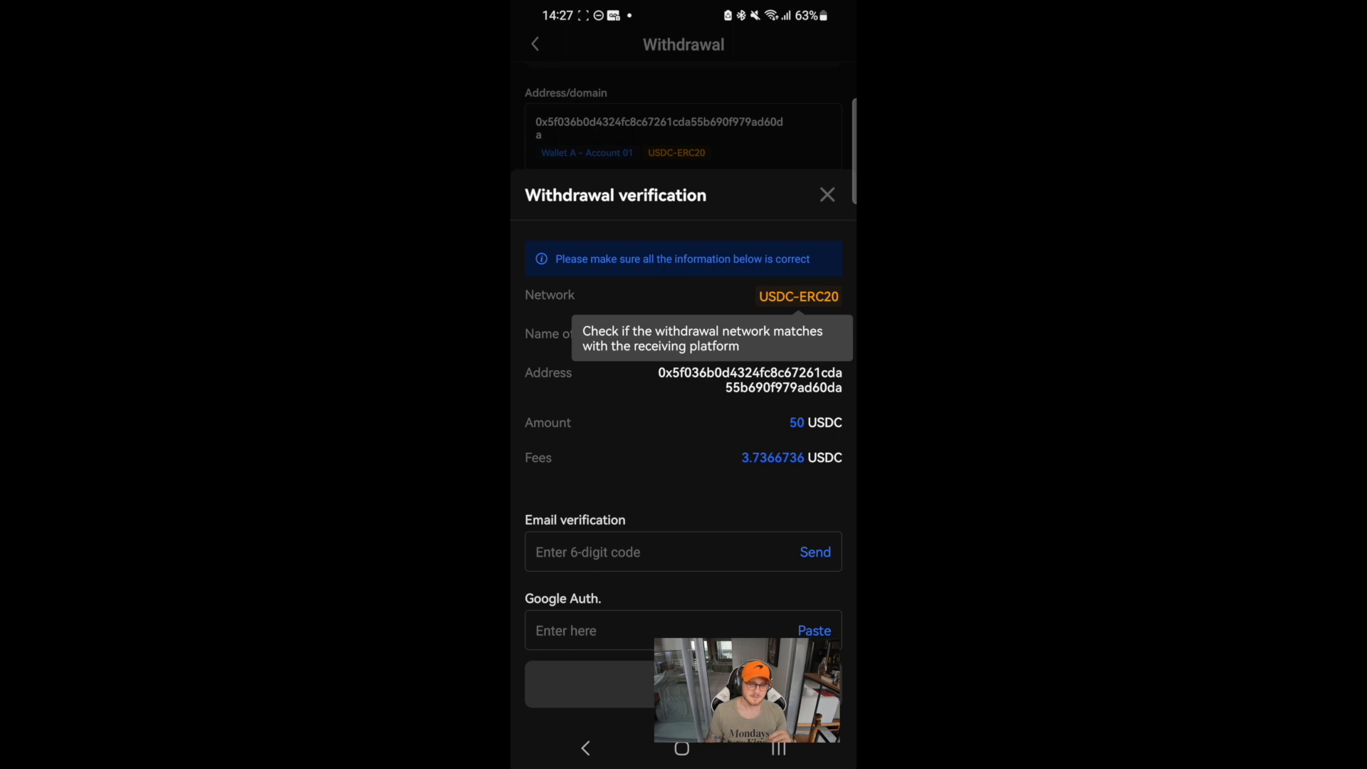
left_click(663, 552)
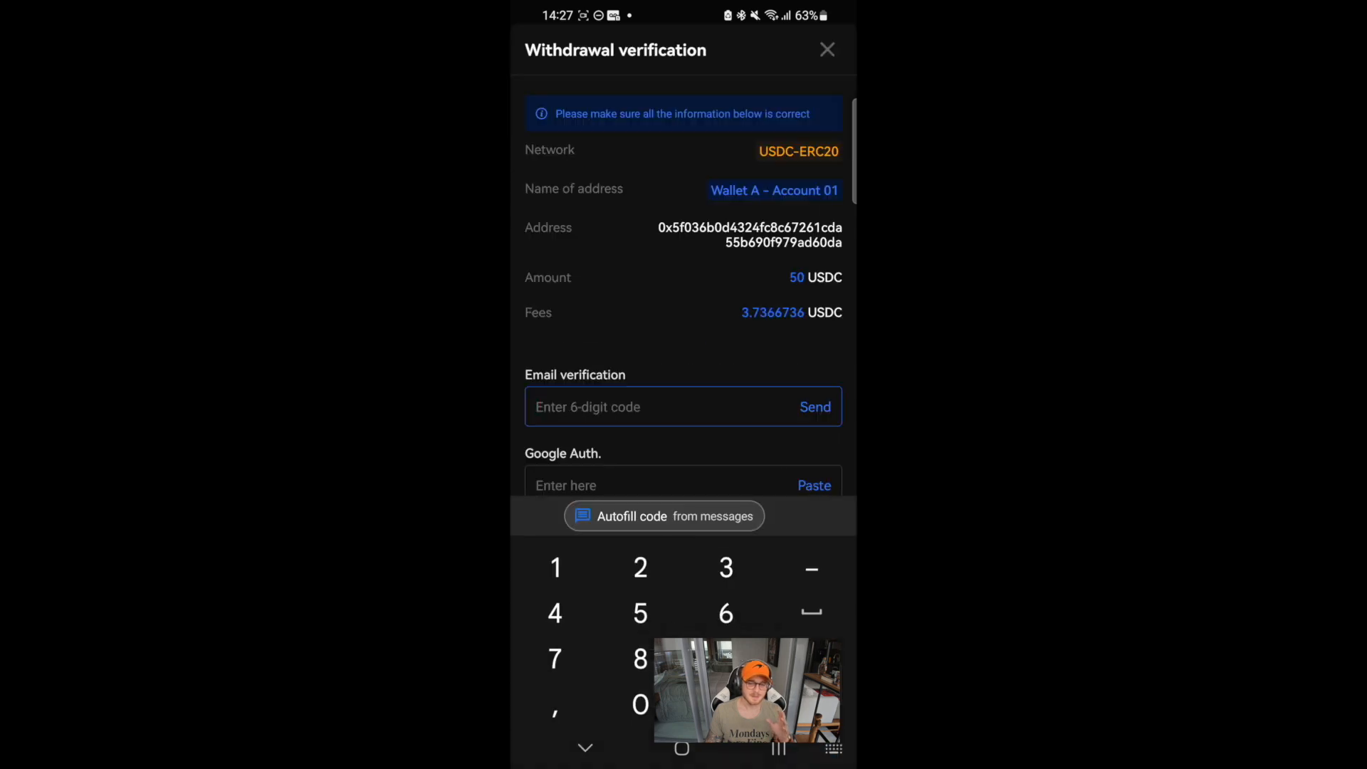
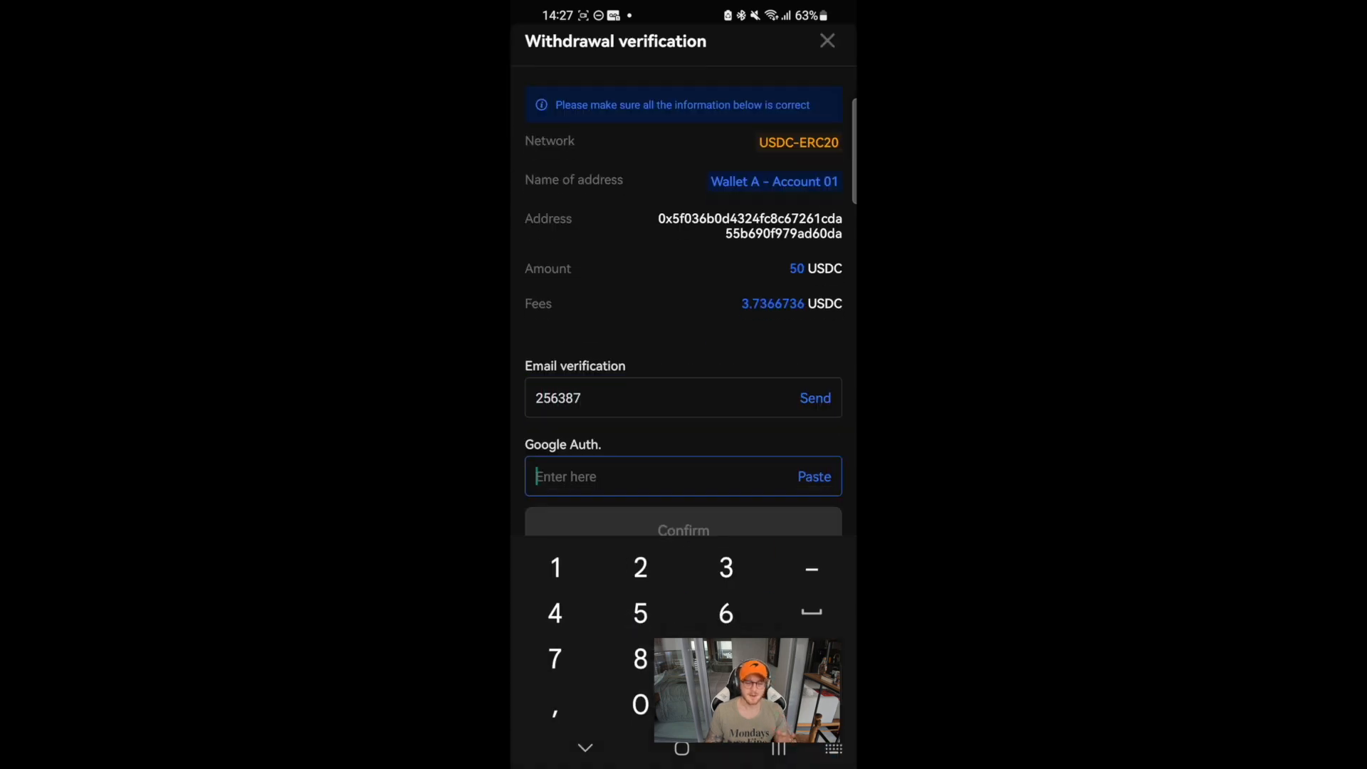
left_click(657, 485)
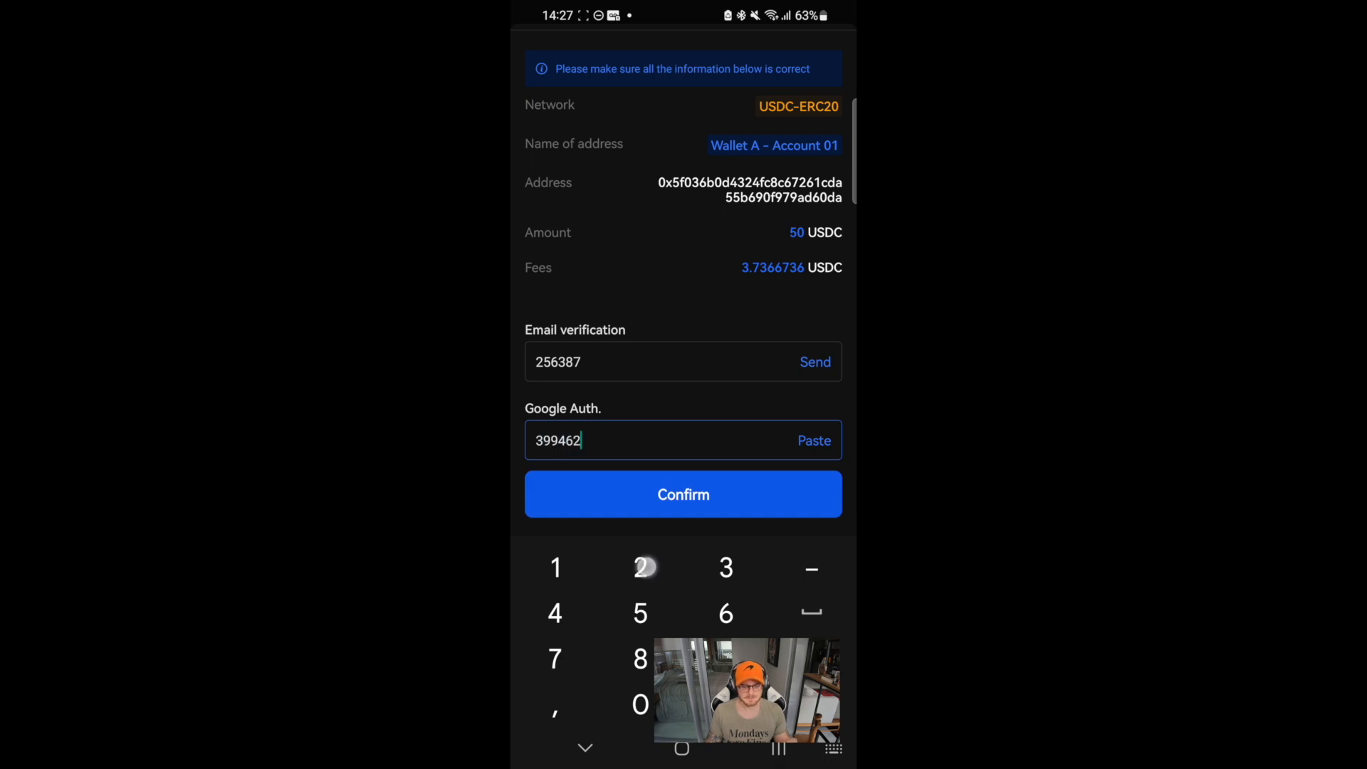
left_click(683, 494)
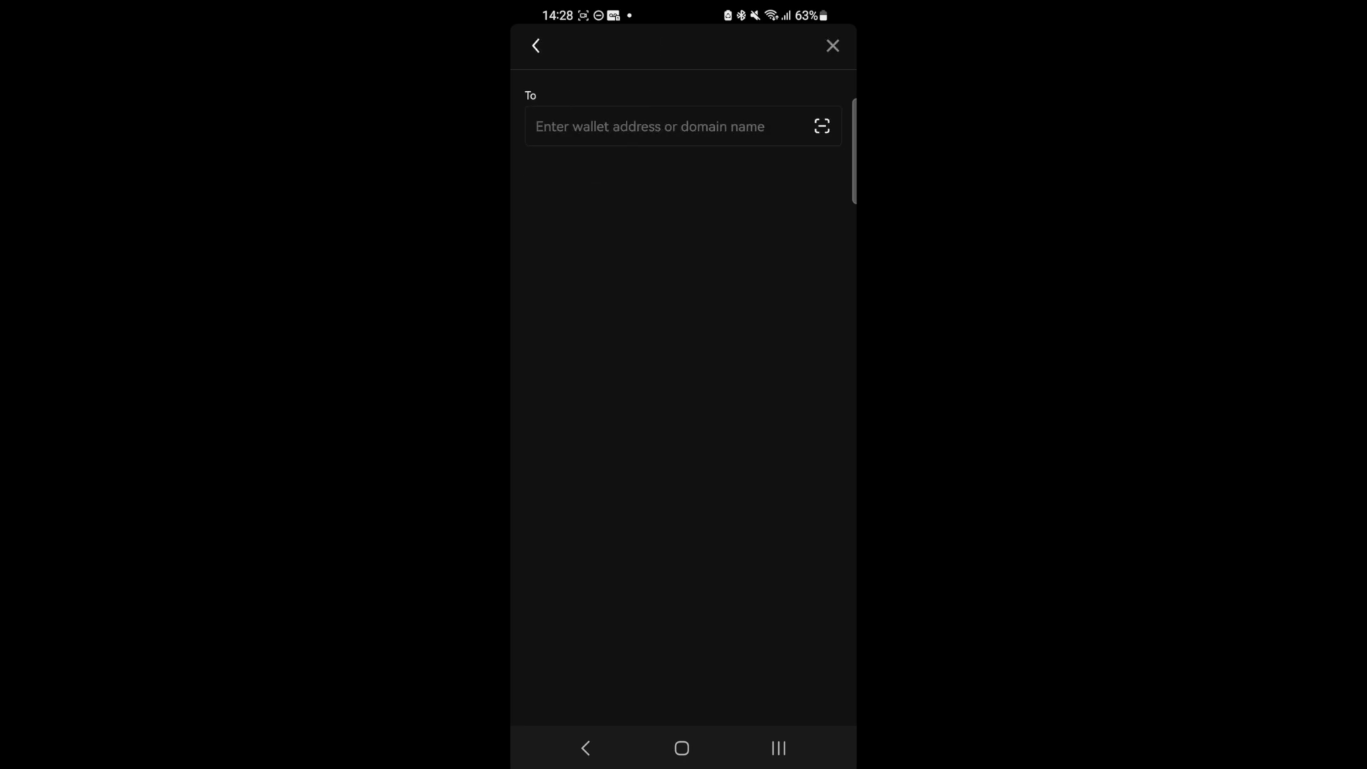
Send the full 50 USDC balance to the exchange address and confirm the transfer
left_click(673, 227)
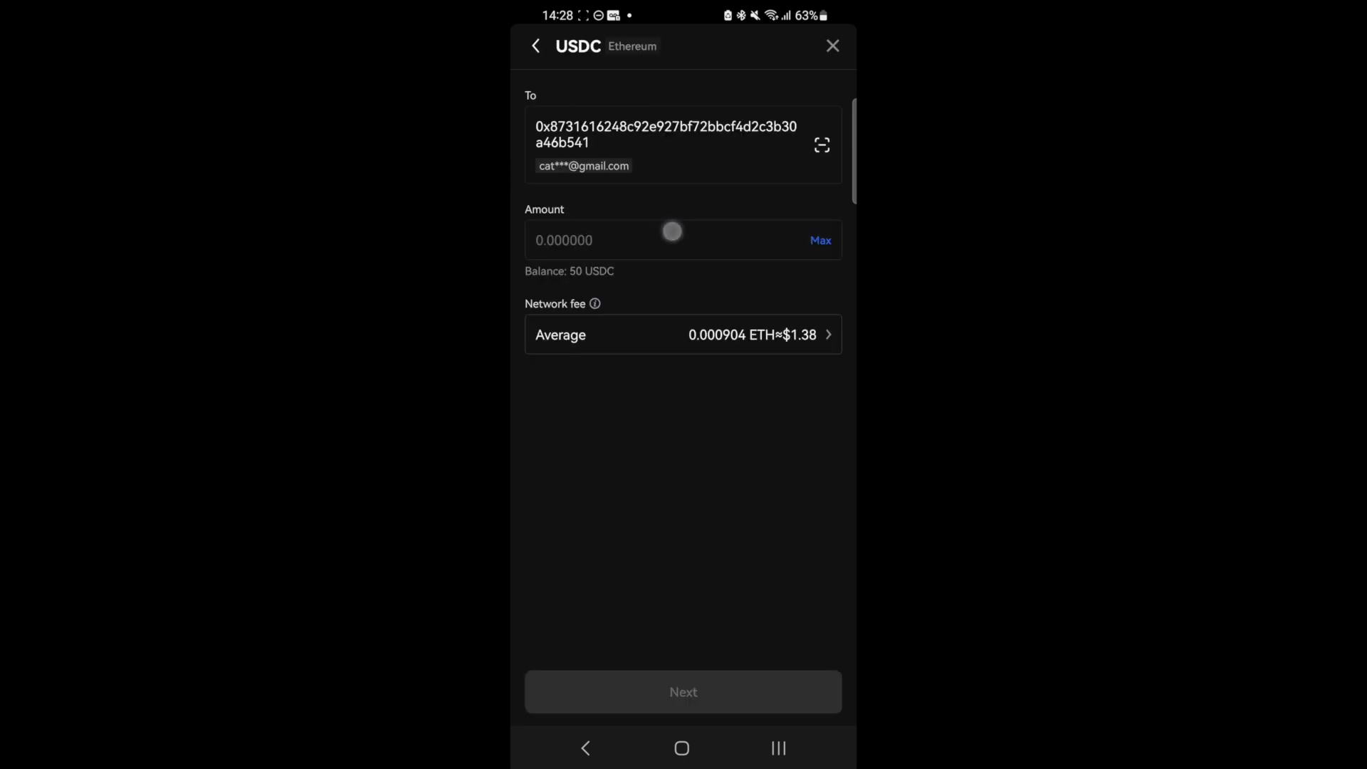
left_click(820, 239)
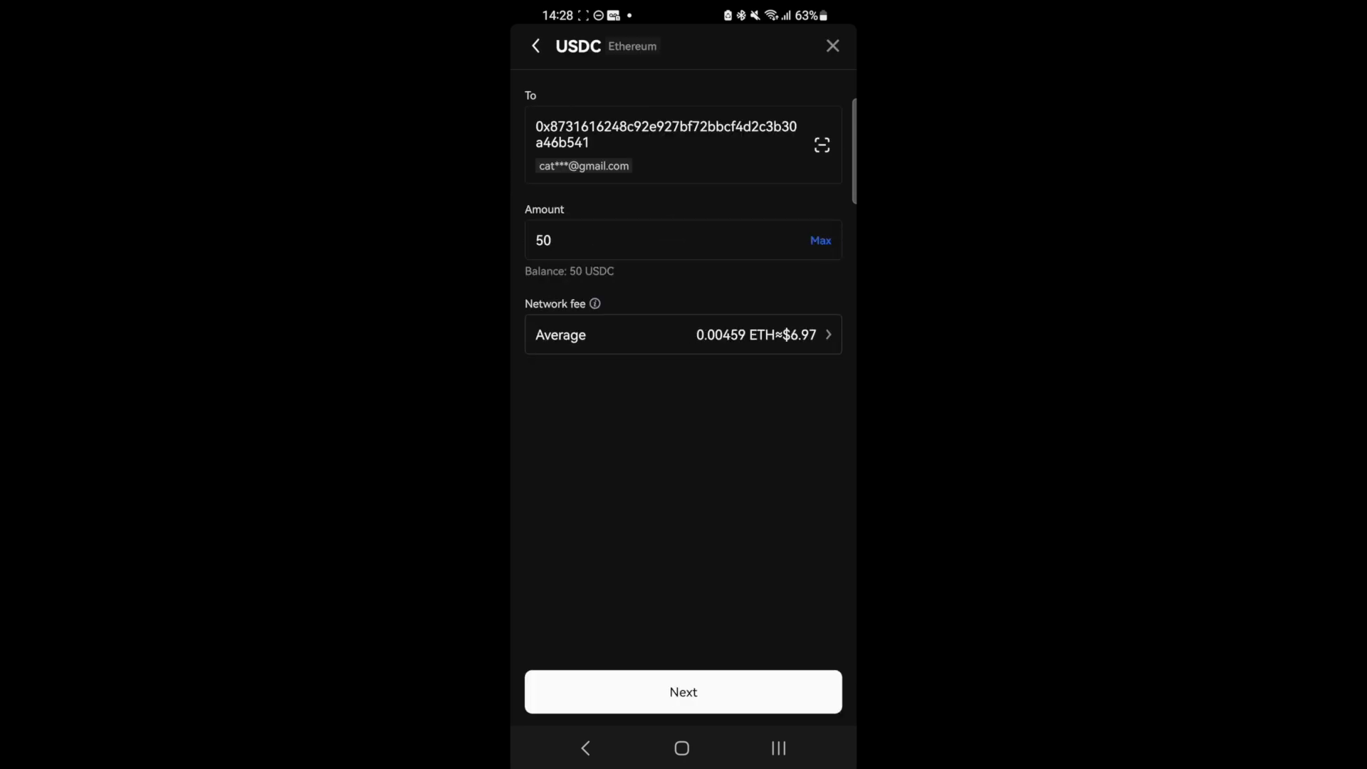
left_click(683, 691)
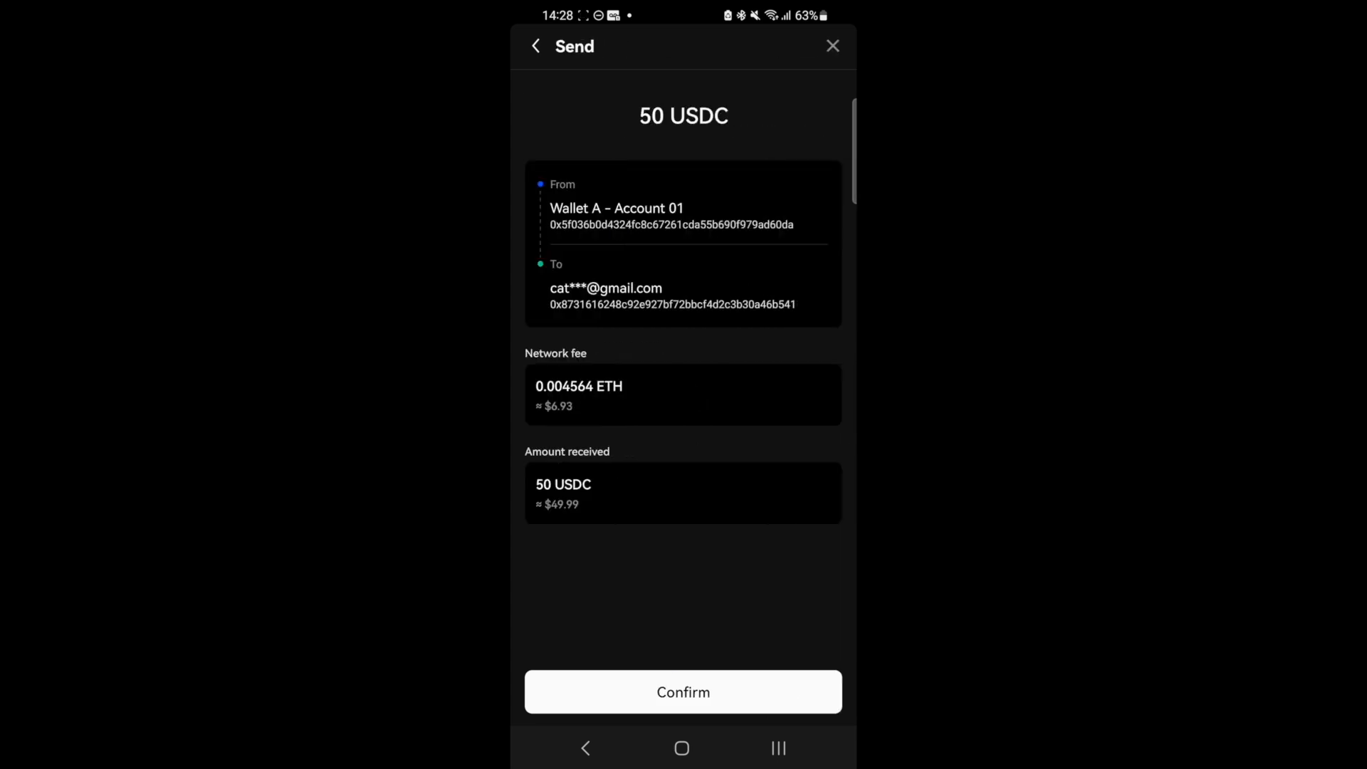
left_click(682, 692)
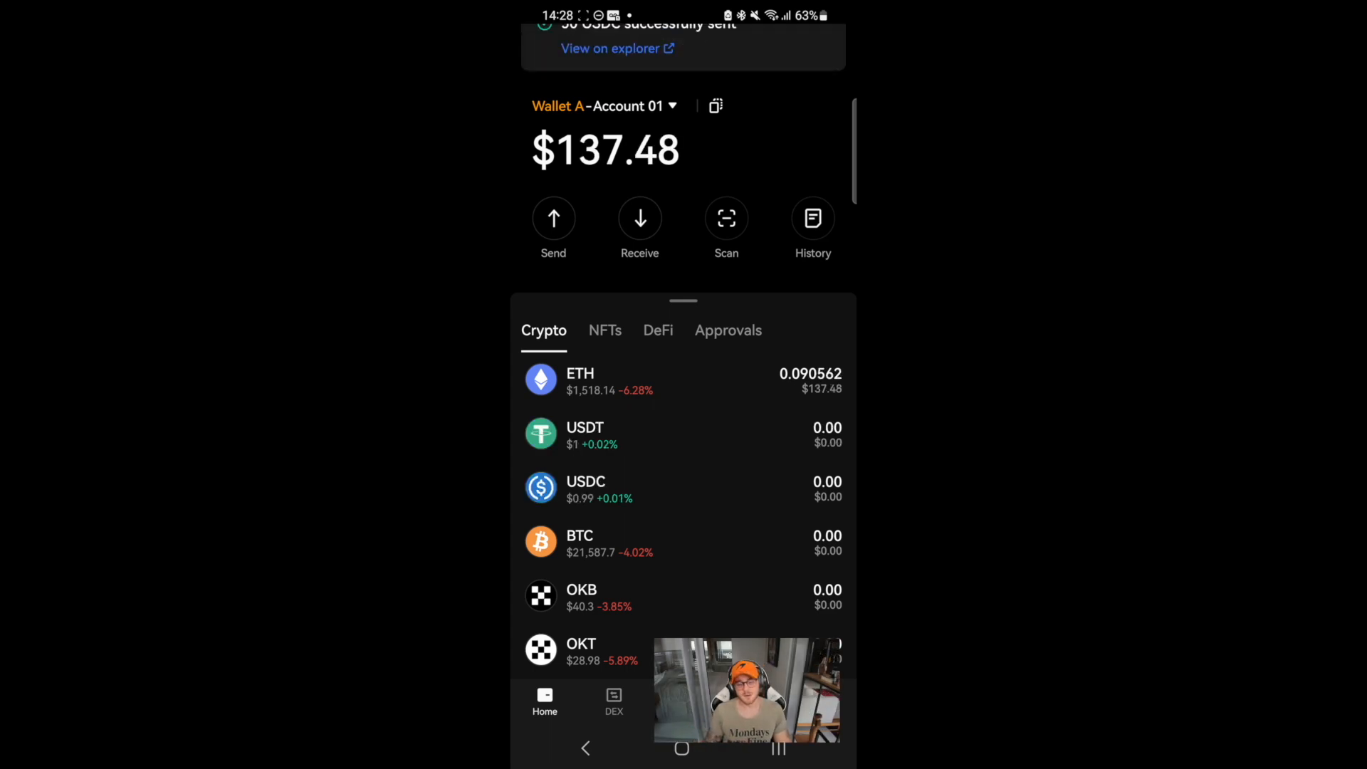
left_click(813, 223)
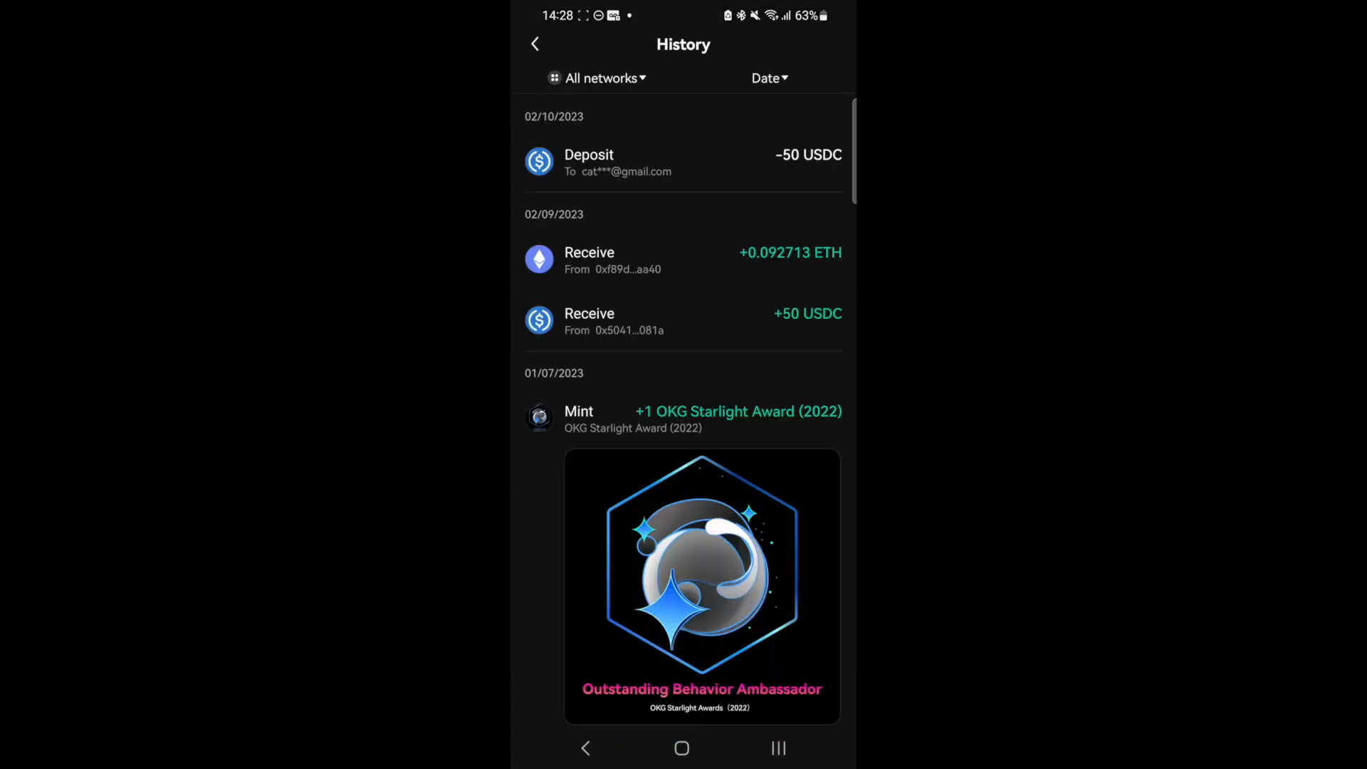
left_click(535, 44)
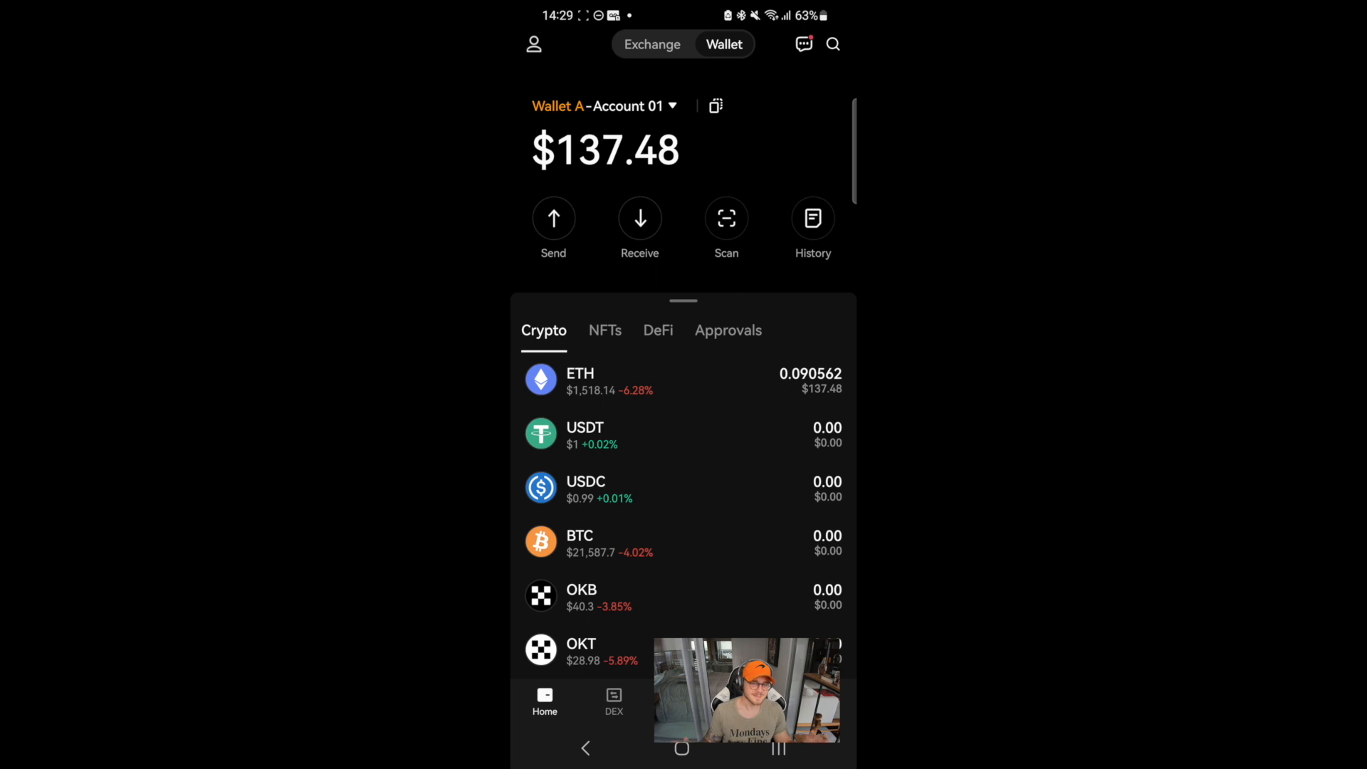